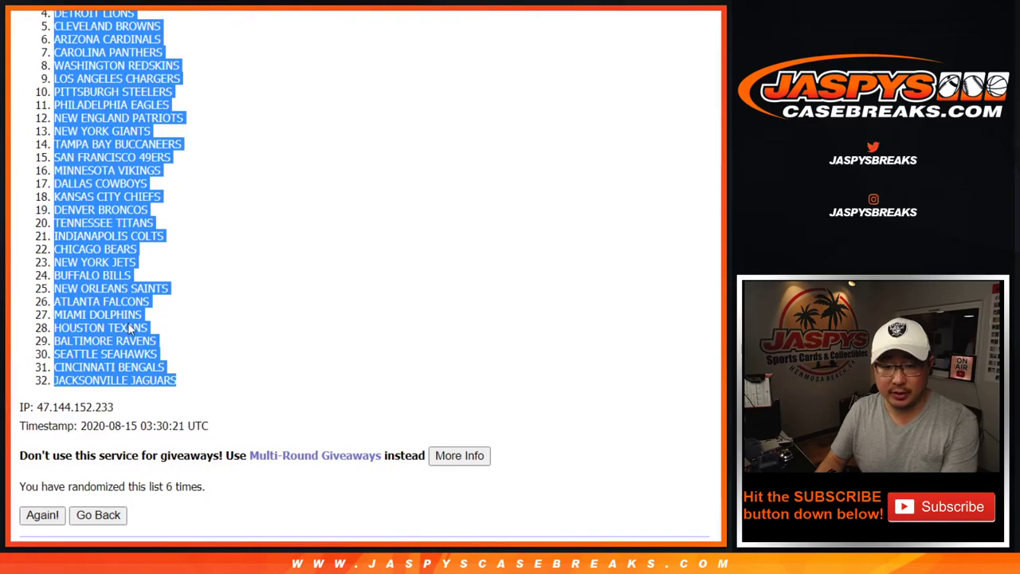
- Switch to the Google Sheets break spreadsheet and paste the copied randomized team list into column B starting at B1
key("alt+Tab")
right_click(148, 122)
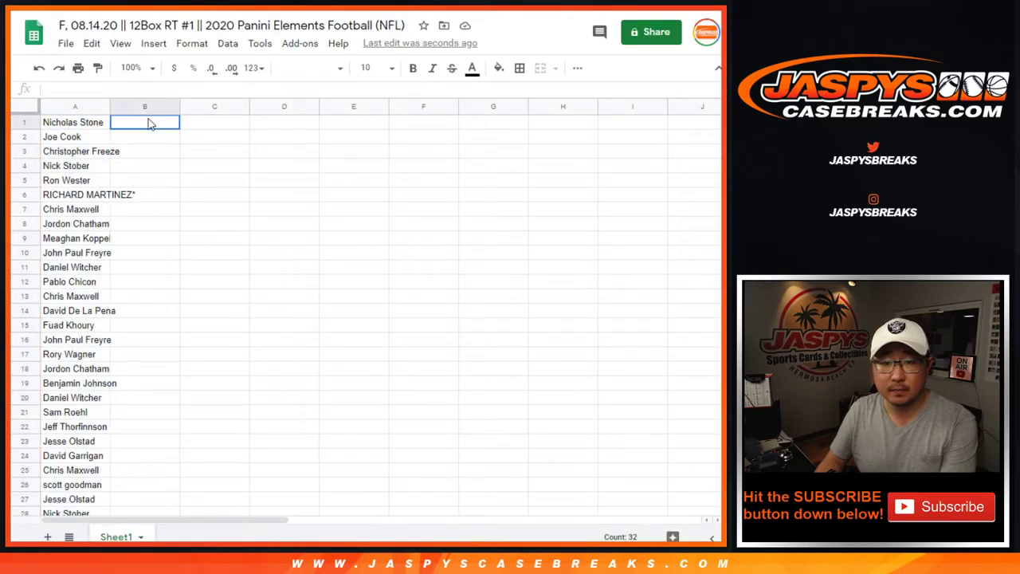
left_click(187, 108)
- Format the entire sheet in Helvetica Neue at font size 12
left_click(24, 106)
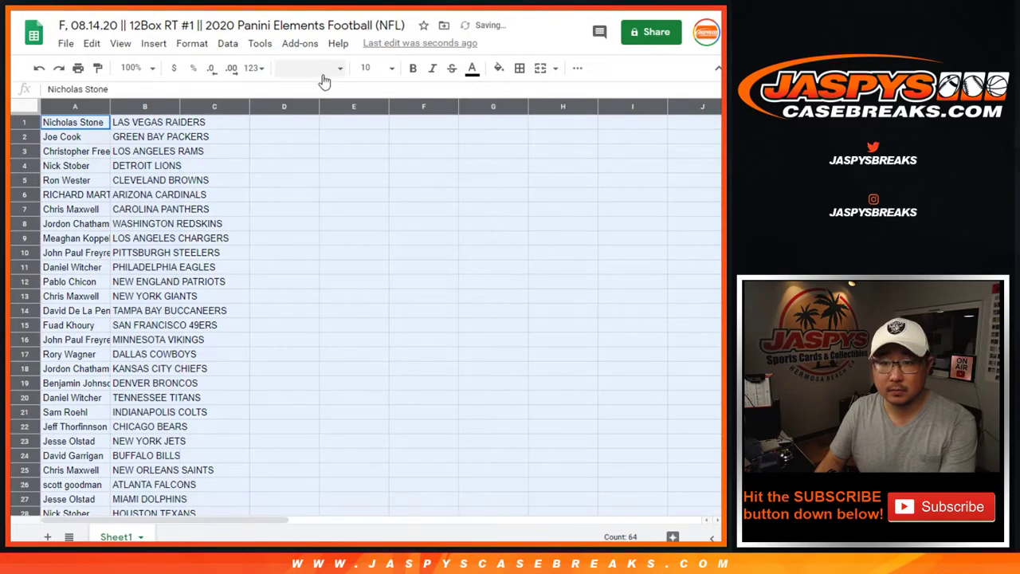
left_click(311, 68)
left_click(337, 209)
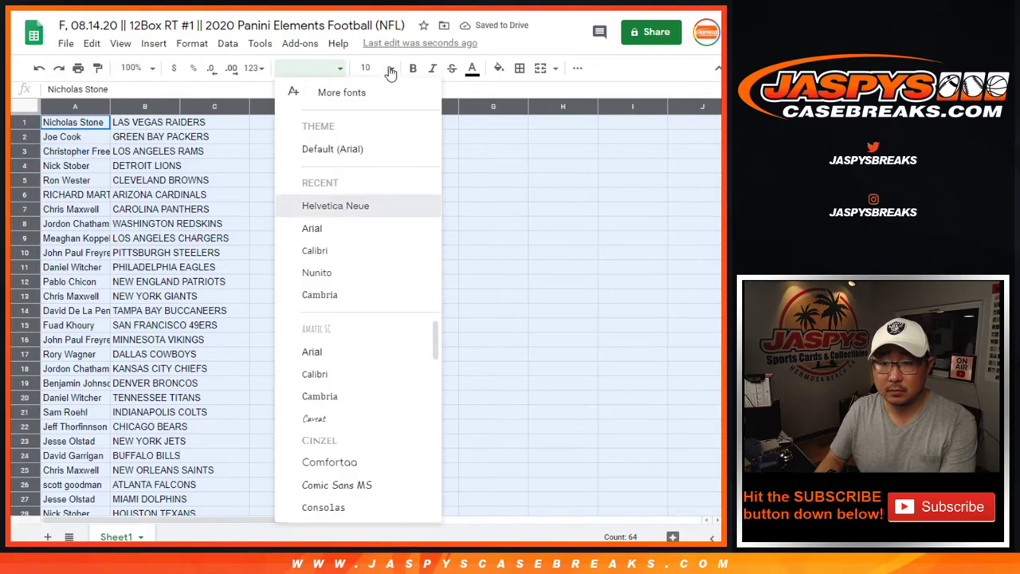
left_click(374, 68)
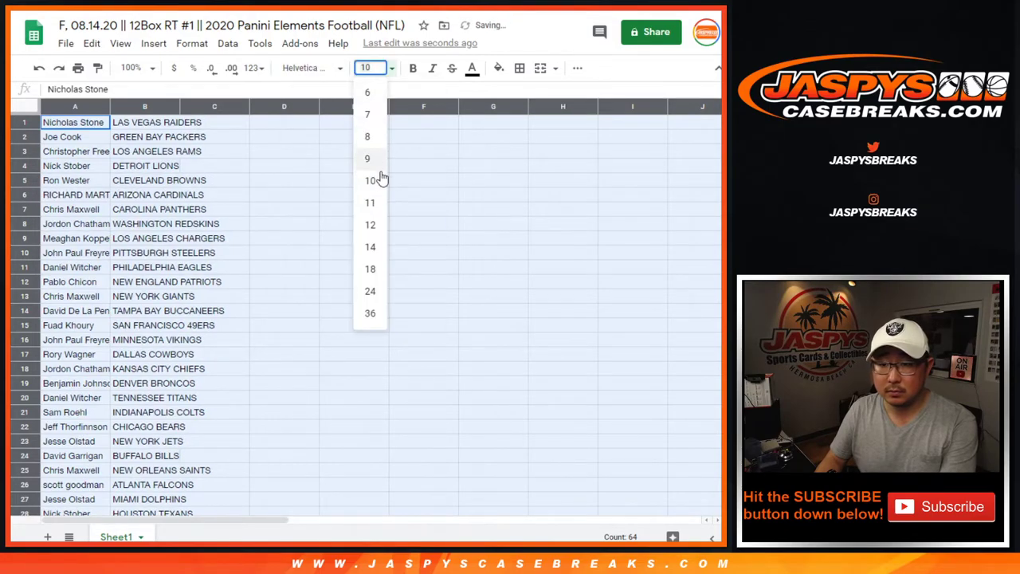
left_click(373, 226)
- Set the sheet zoom to 150% and fit the widths of the columns to their contents
left_click(136, 67)
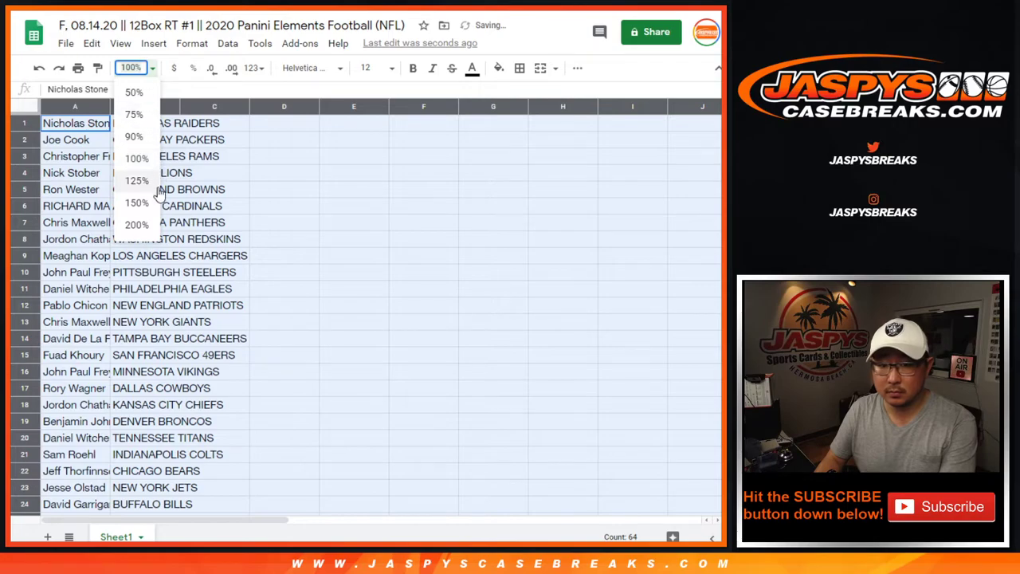
left_click(149, 203)
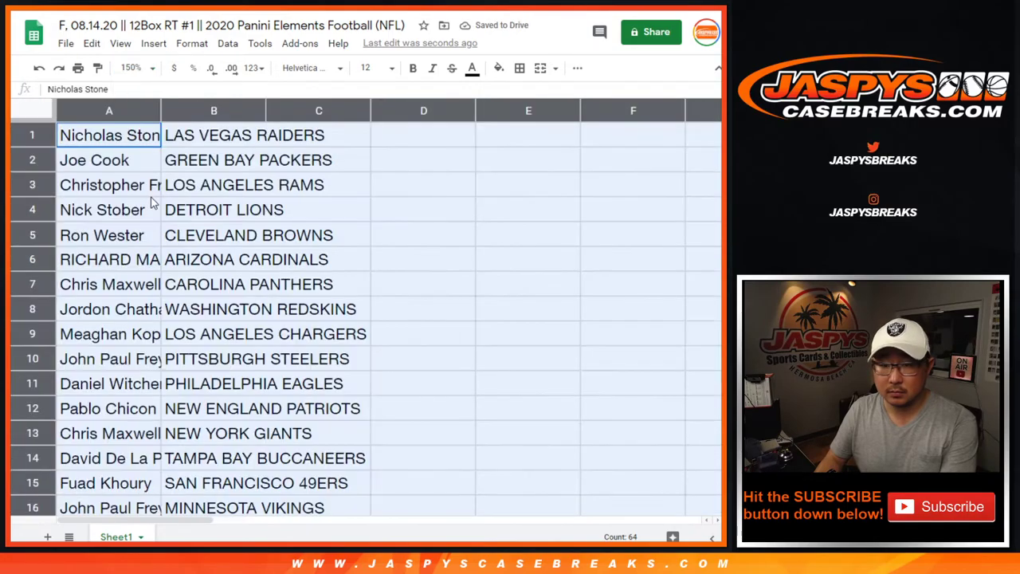
double_click(160, 103)
- Go through the customer and team pairings row by row, from row 1 down to row 32
left_click(178, 139)
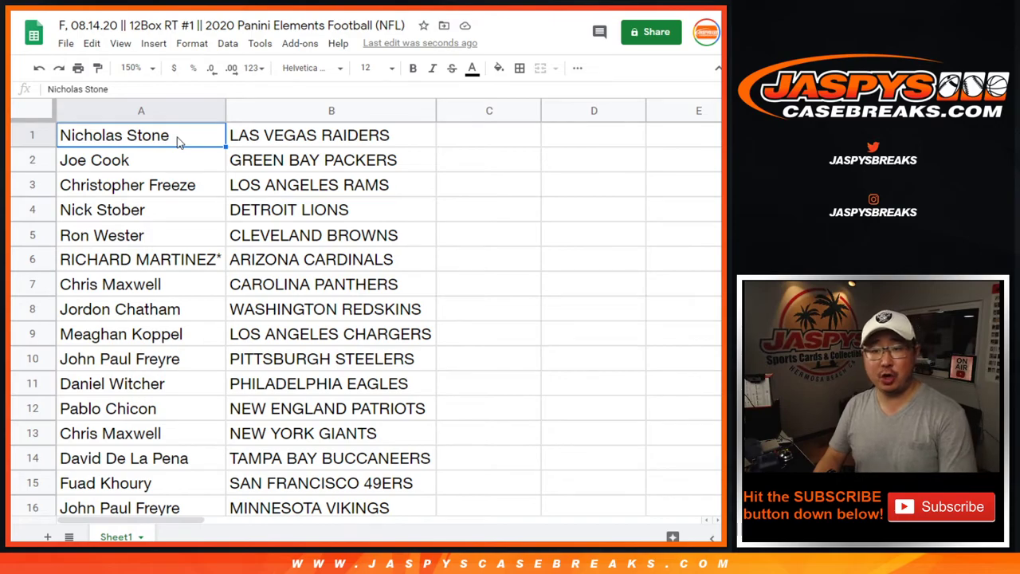
key("Down")
key("Down")
key("Down")
key("Down")
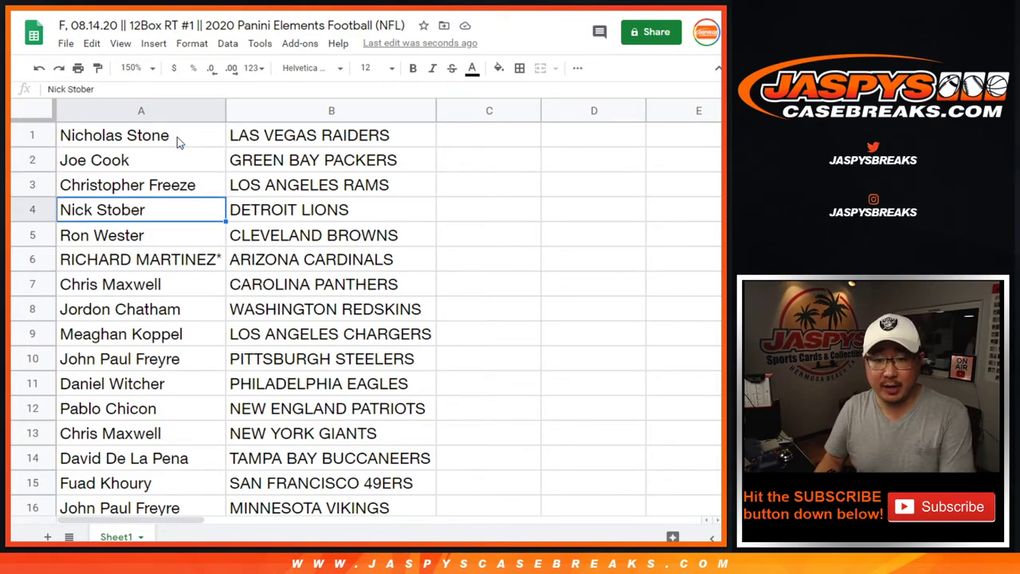
key("Up")
left_click(128, 138)
left_click(133, 212)
left_click(142, 146)
left_click(142, 212)
key("Down")
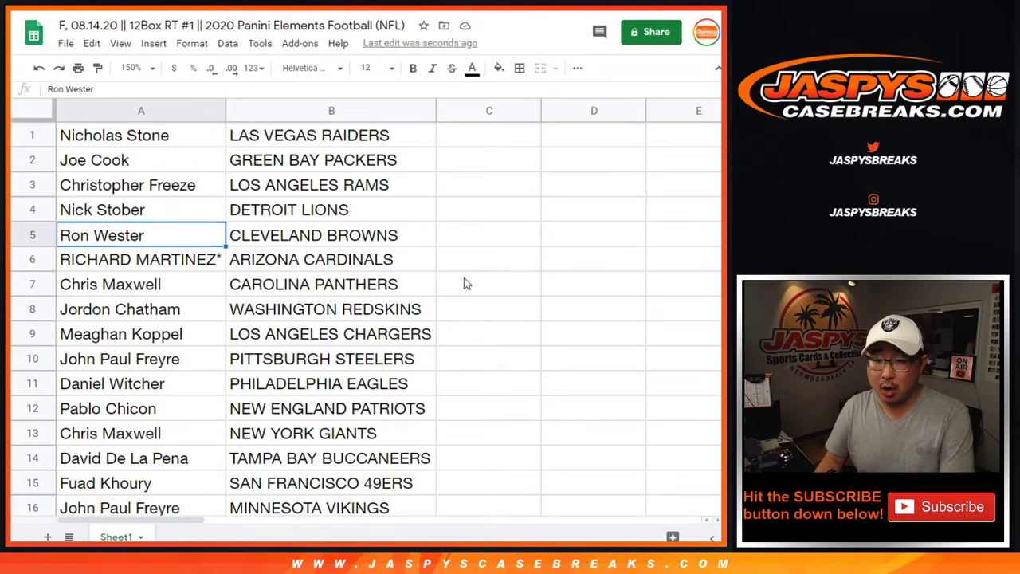
scroll(466, 285, "down", 1)
key("Down")
scroll(466, 276, "down", 1)
key("Down")
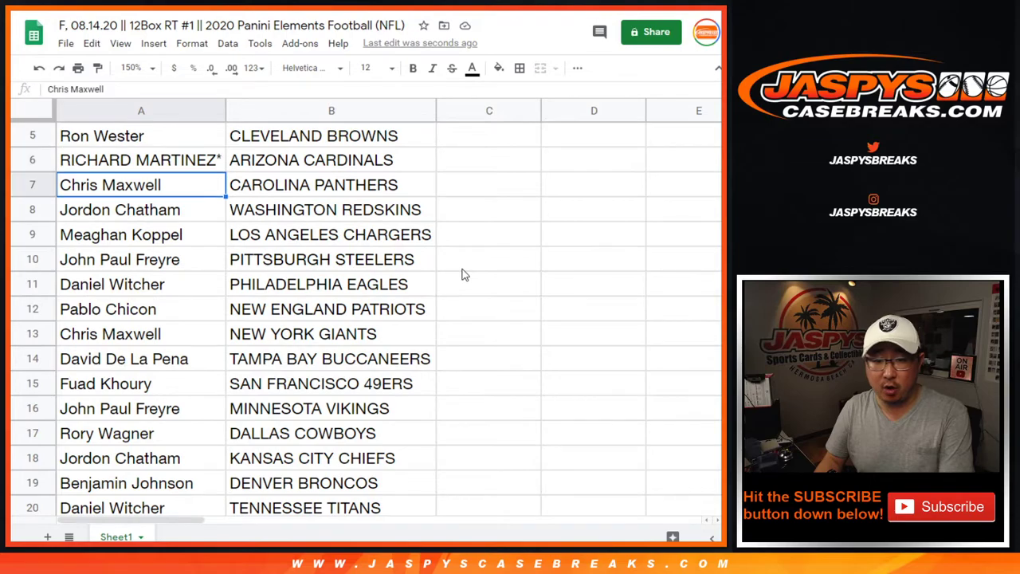
key("Down")
key("Down")
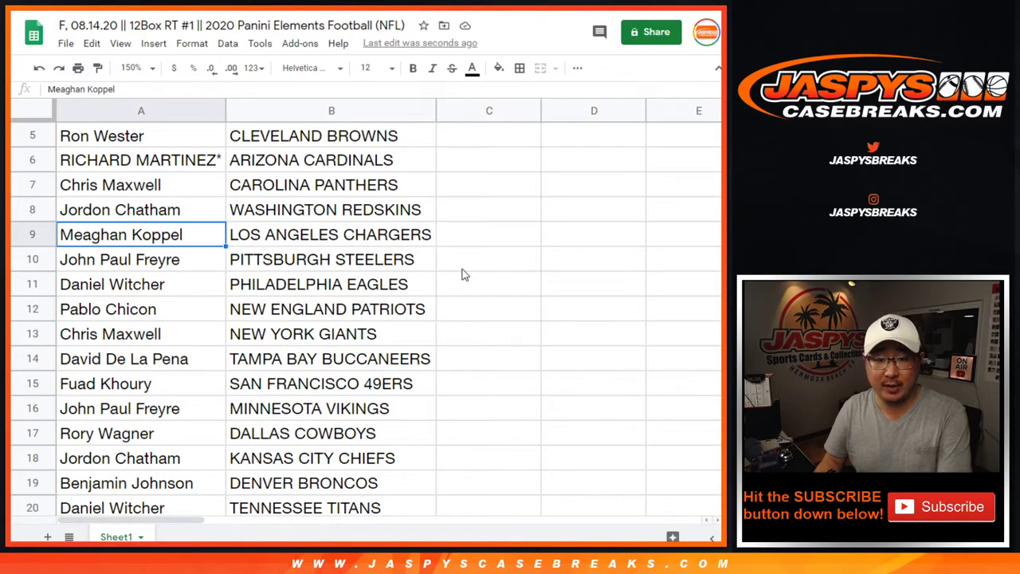
key("Down")
key("Down")
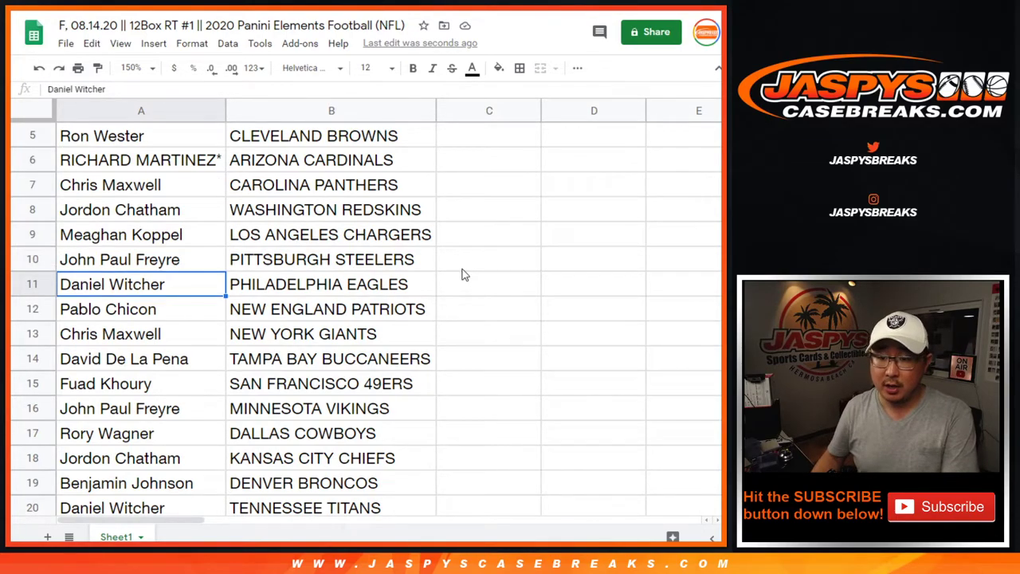
key("Down")
key("Down")
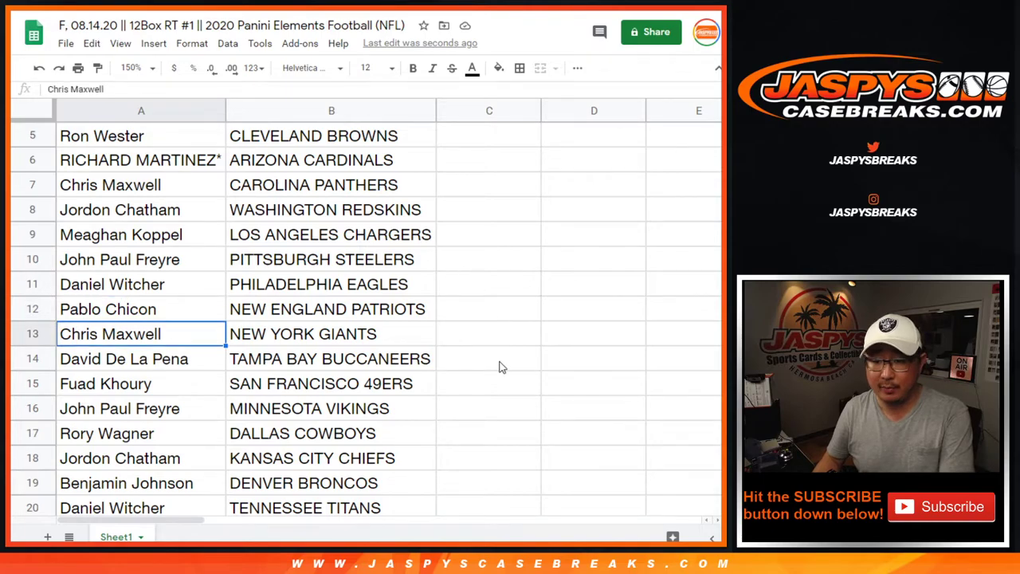
scroll(501, 366, "down", 2)
key("Down")
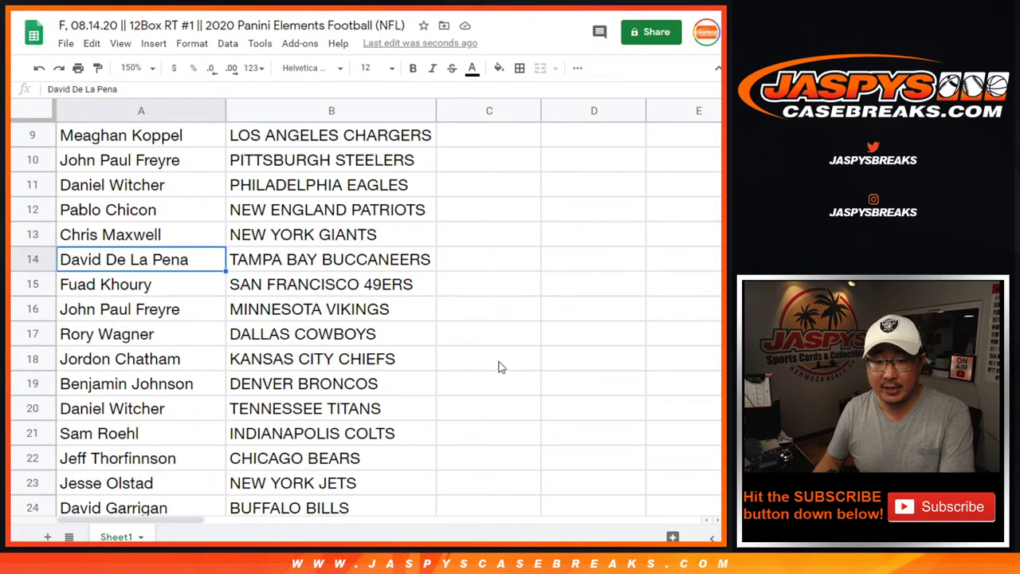
key("Down")
key("Down")
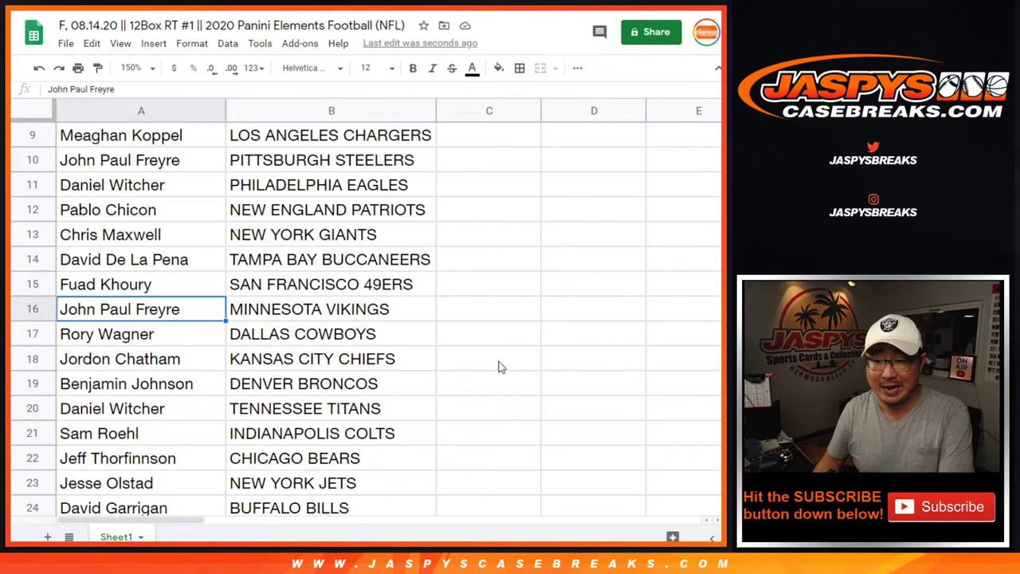
key("Down")
scroll(502, 367, "down", 2)
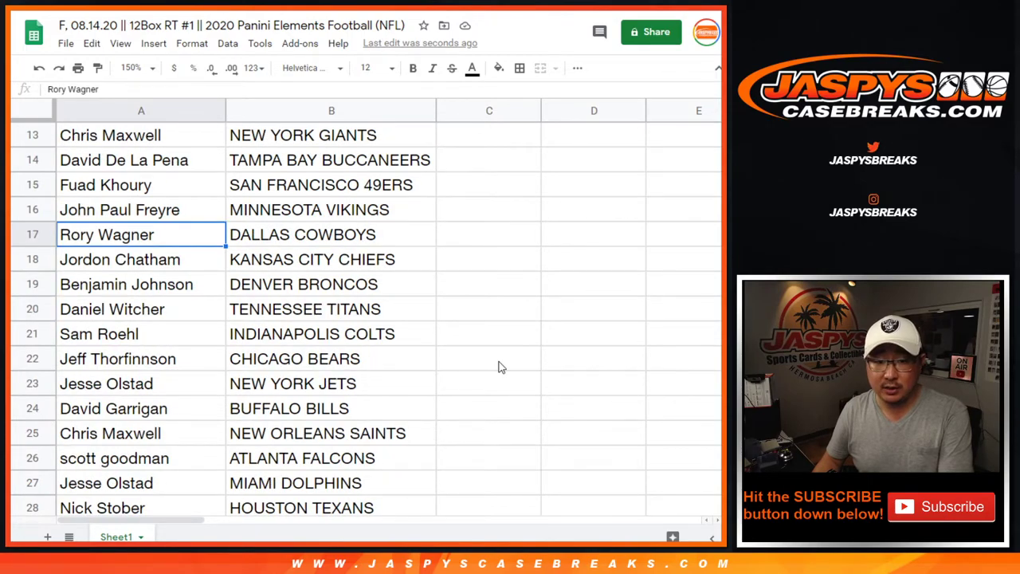
key("Down")
scroll(501, 366, "down", 1)
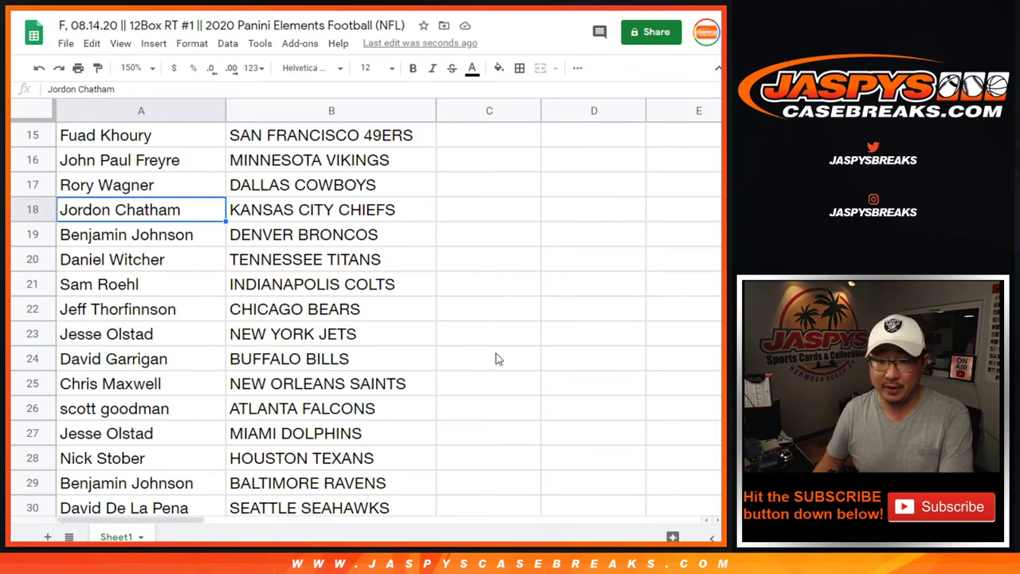
key("Down")
key("Down")
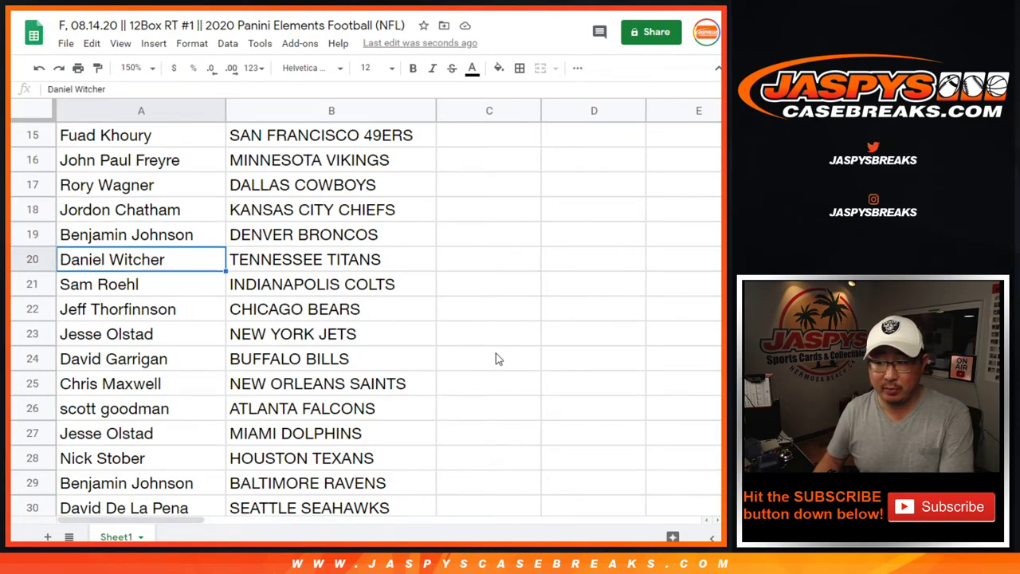
key("Down")
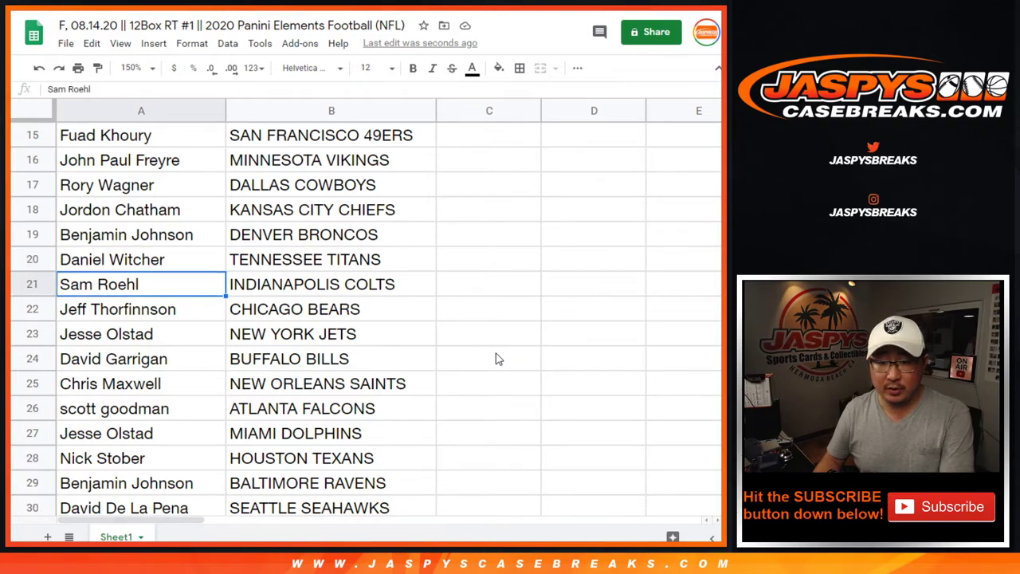
key("Down")
scroll(496, 359, "down", 2)
key("Down")
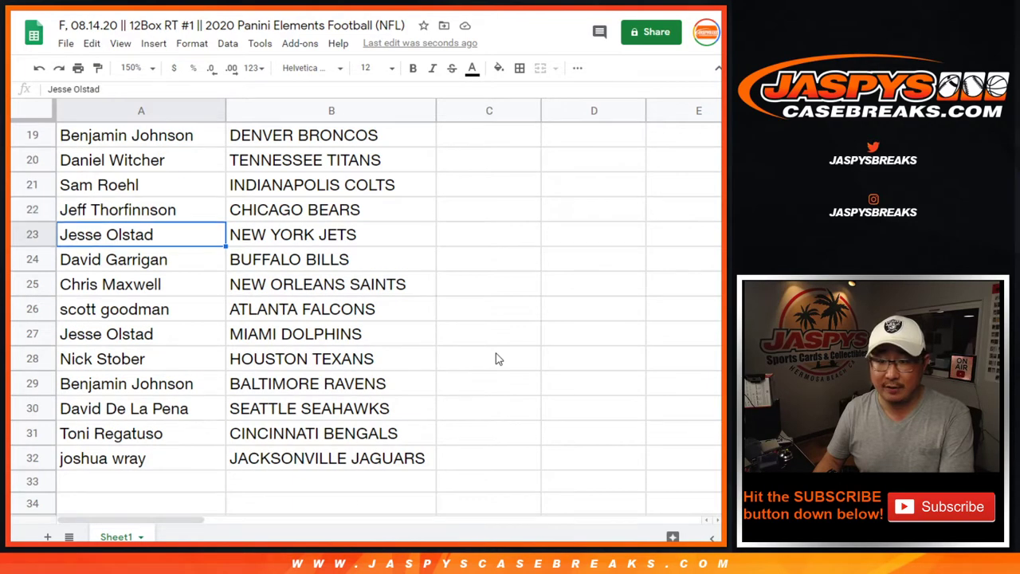
key("Down")
key("Down")
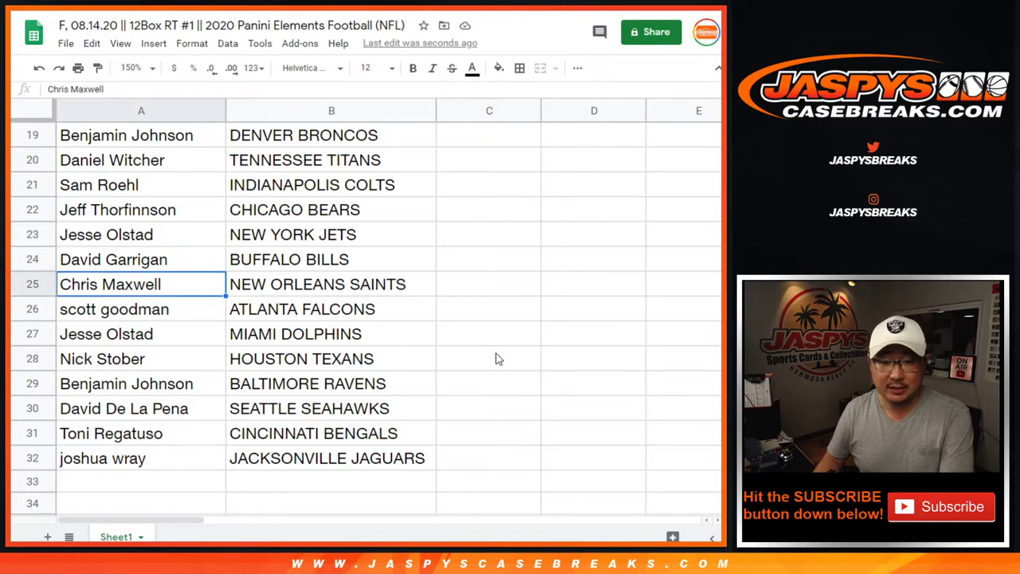
key("Down")
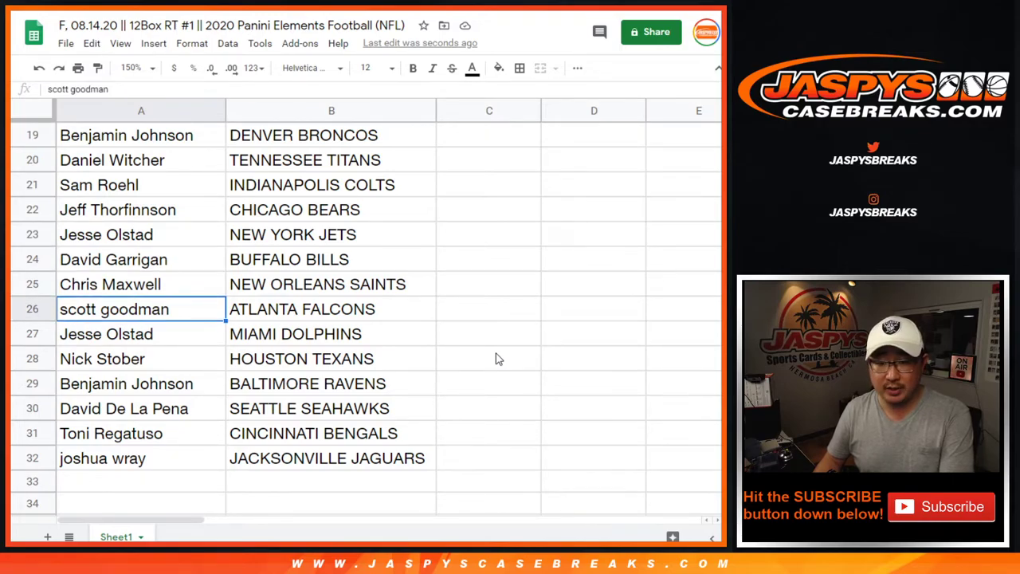
key("Down")
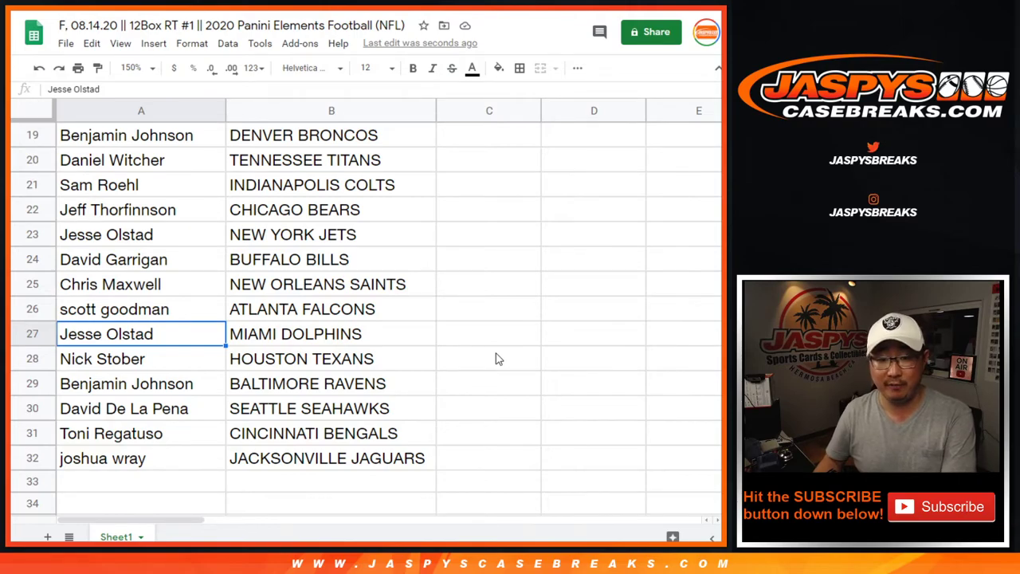
key("Up")
key("Down")
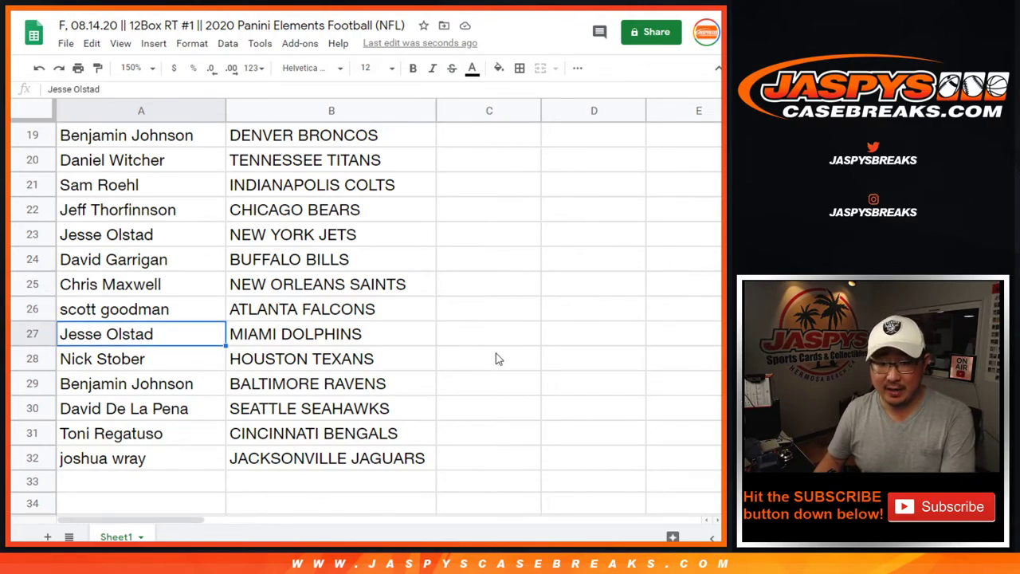
key("Down")
key("Down")
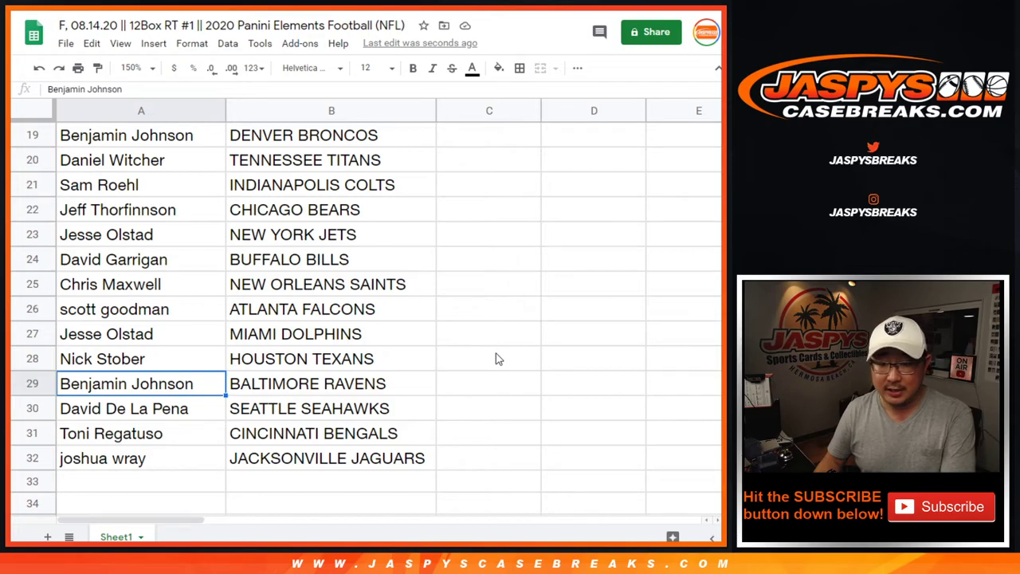
key("Down")
key("Down")
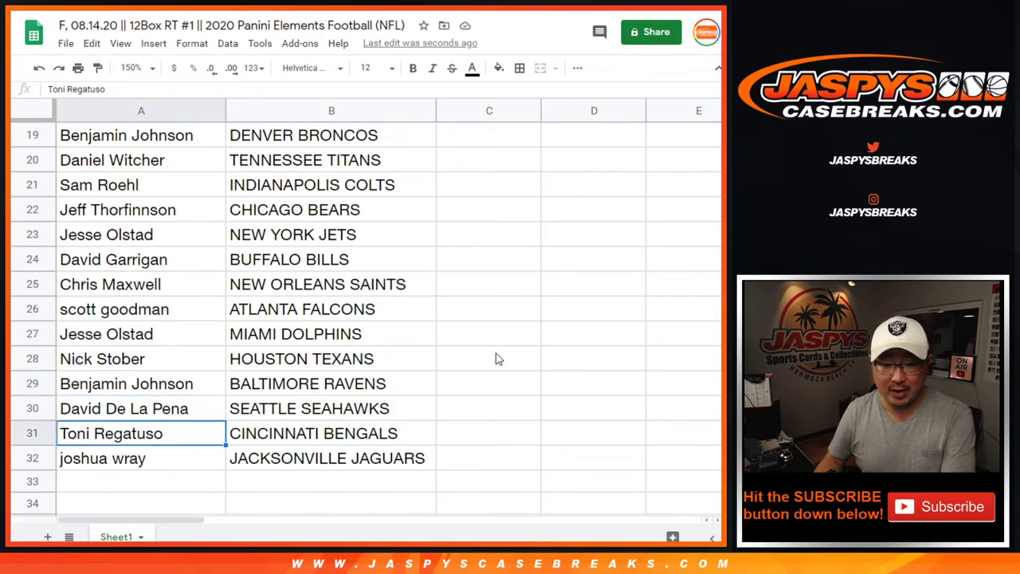
key("Down")
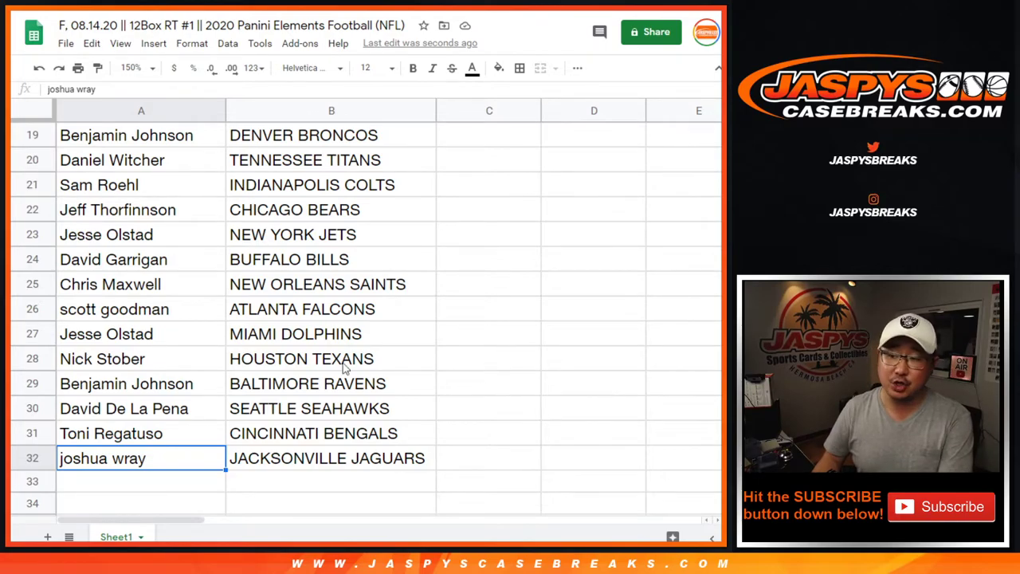
- Set the sheet zoom to 75% to fit the whole list of pairings
scroll(288, 351, "up", 6)
left_click(131, 68)
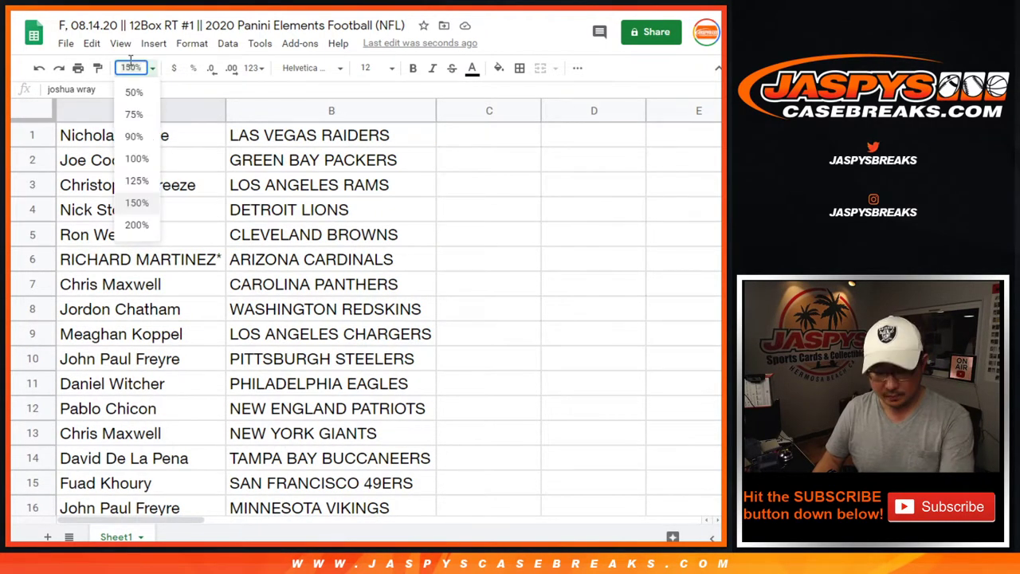
key("Return")
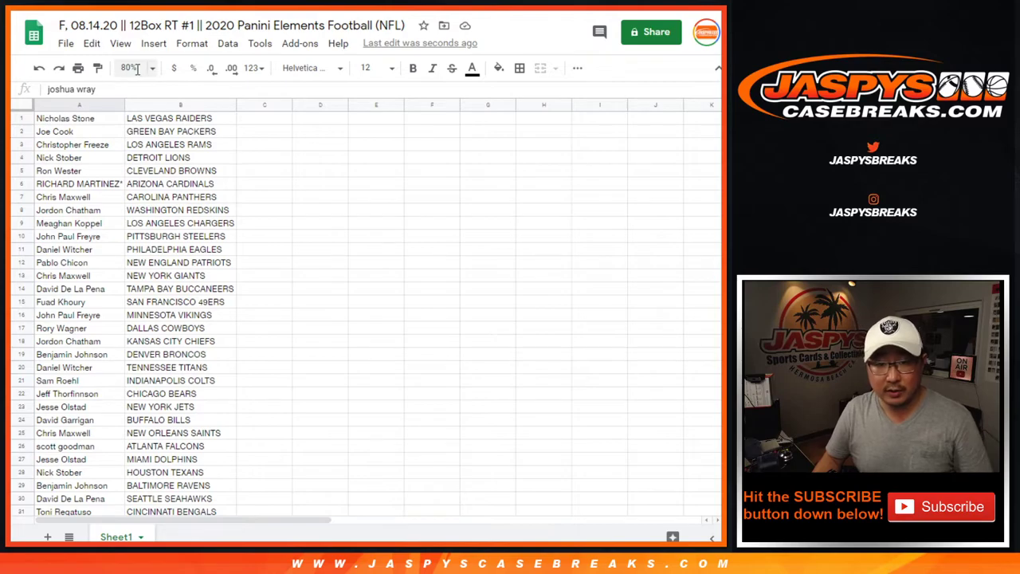
type("75")
key("Return")
- Sort the sheet by the team names in column B, from A to Z
left_click(170, 105)
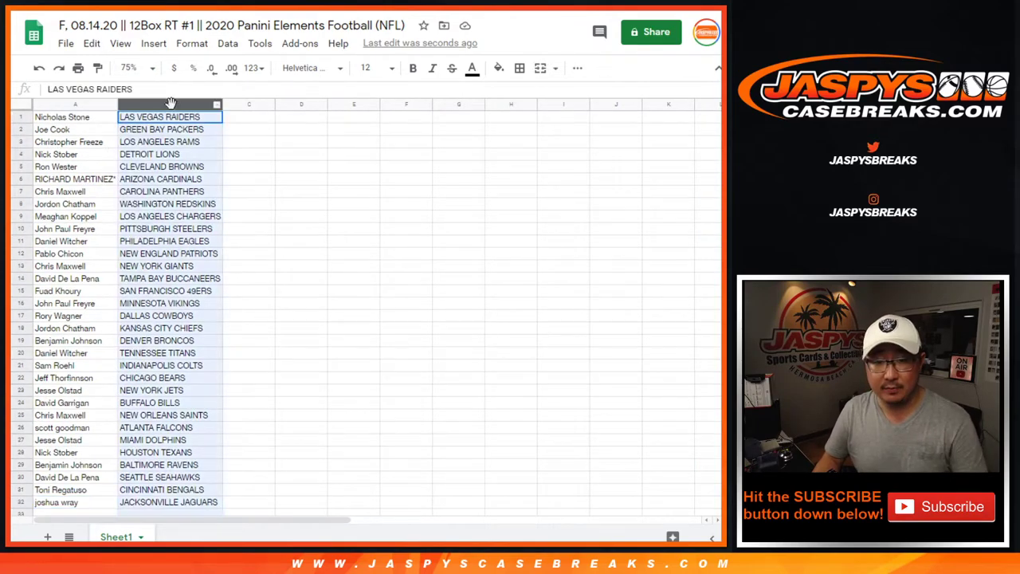
left_click(228, 43)
left_click(238, 72)
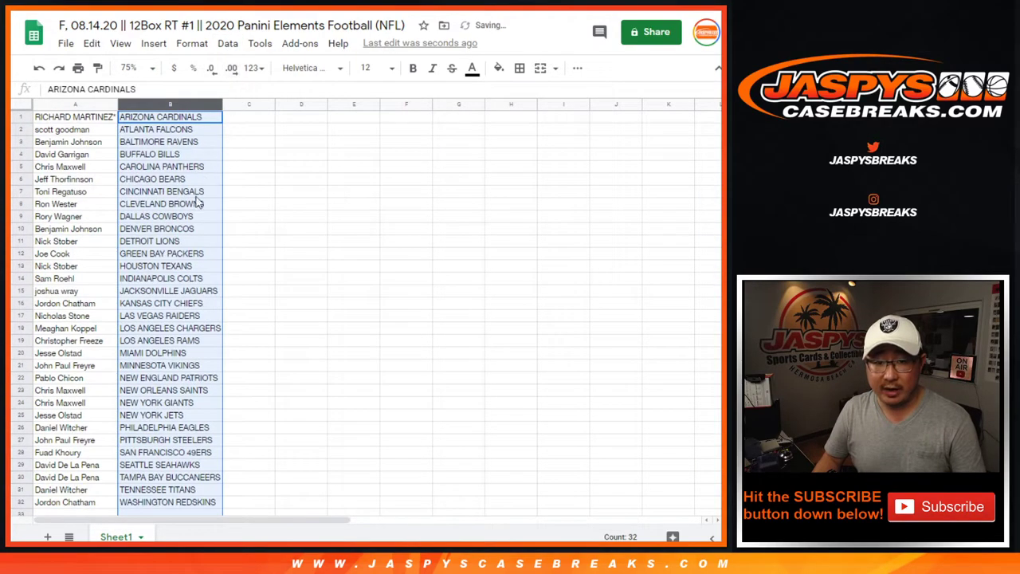
- Move the customer names for the Green Bay Packers and Dallas Cowboys from column A to column C of their own rows
left_click(93, 254)
key("ctrl+c")
left_click(246, 255)
key("ctrl+v")
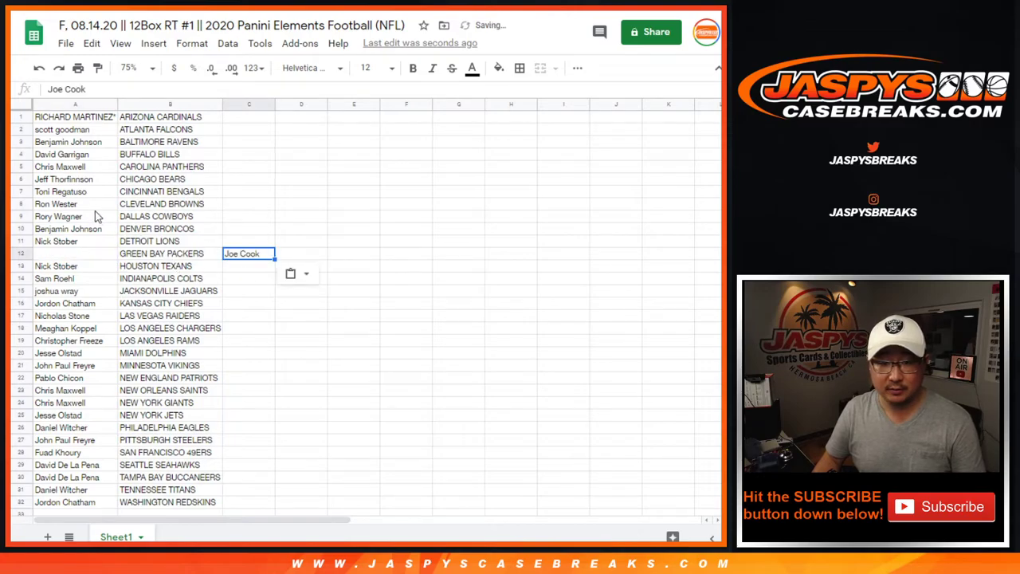
left_click(86, 218)
key("ctrl+x")
left_click(249, 217)
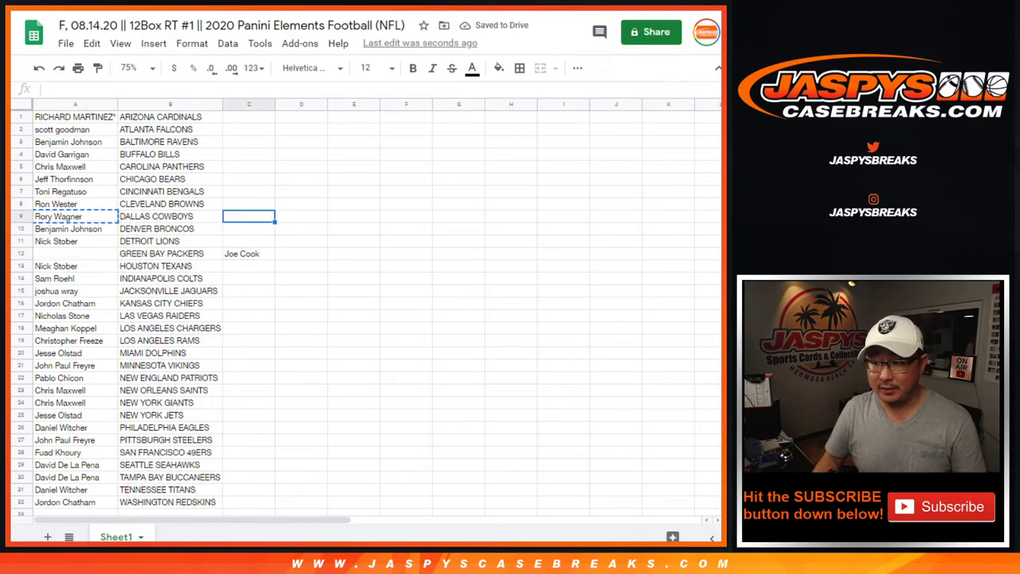
key("ctrl+v")
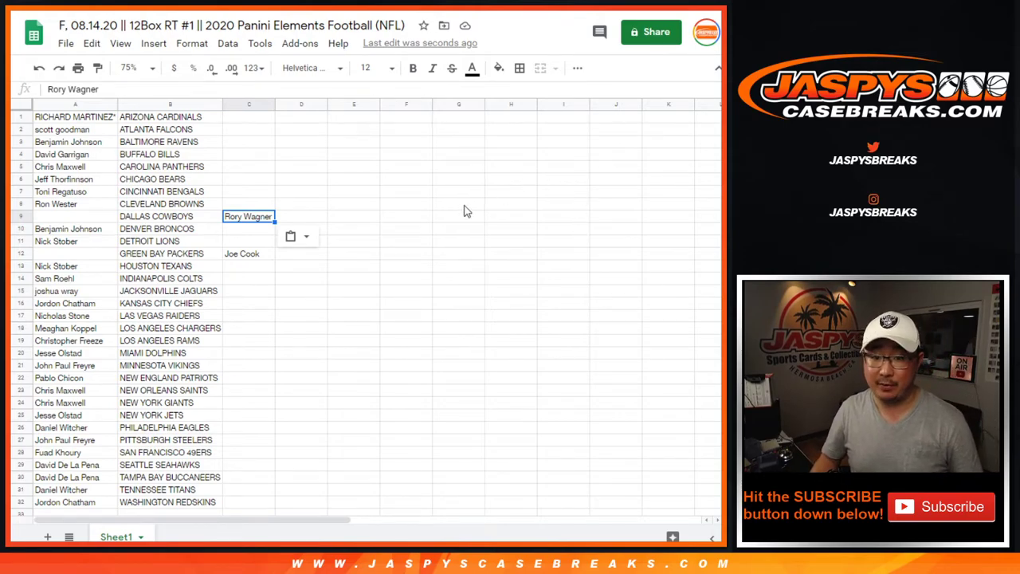
- Move the customer name in C12, beside the Green Bay Packers, to A9 in the Dallas Cowboys row
left_click(248, 256)
key("ctrl+x")
left_click(114, 218)
key("ctrl+v")
left_click(160, 218)
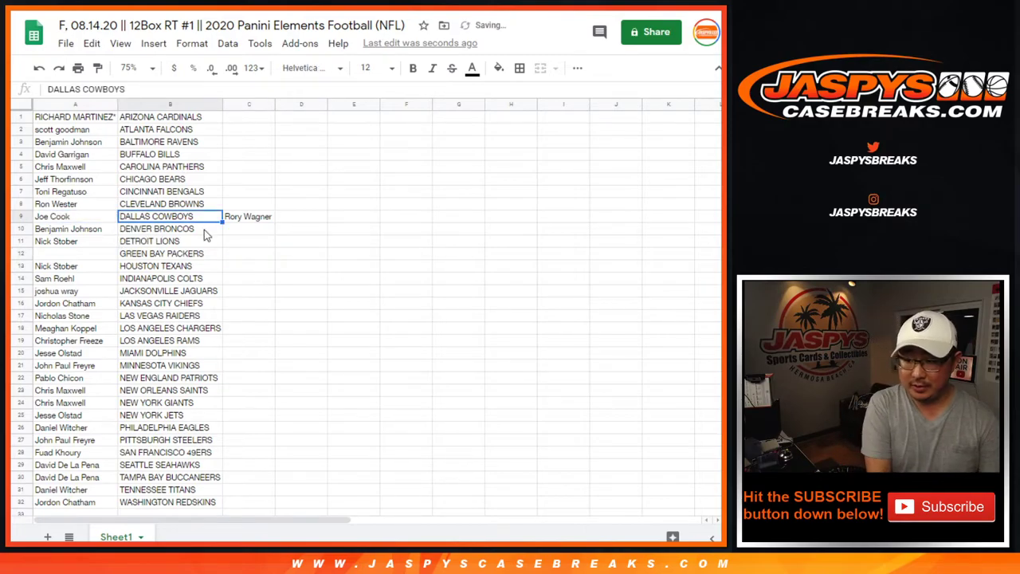
- Append (T) to the Dallas Cowboys team name in B9
key("Return")
type("(T)")
key("Return")
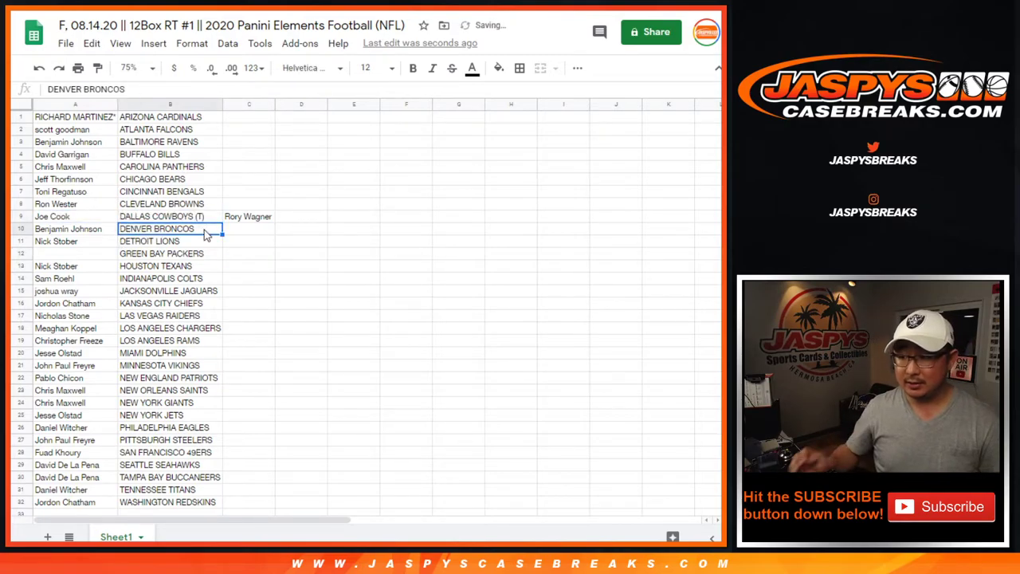
- Move the customer name in C9, beside the Dallas Cowboys, to A12 in the Green Bay Packers row
key("Up")
key("Right")
key("ctrl+x")
left_click(91, 255)
key("ctrl+v")
- Append (T) to the Green Bay Packers team name in B12
left_click(149, 257)
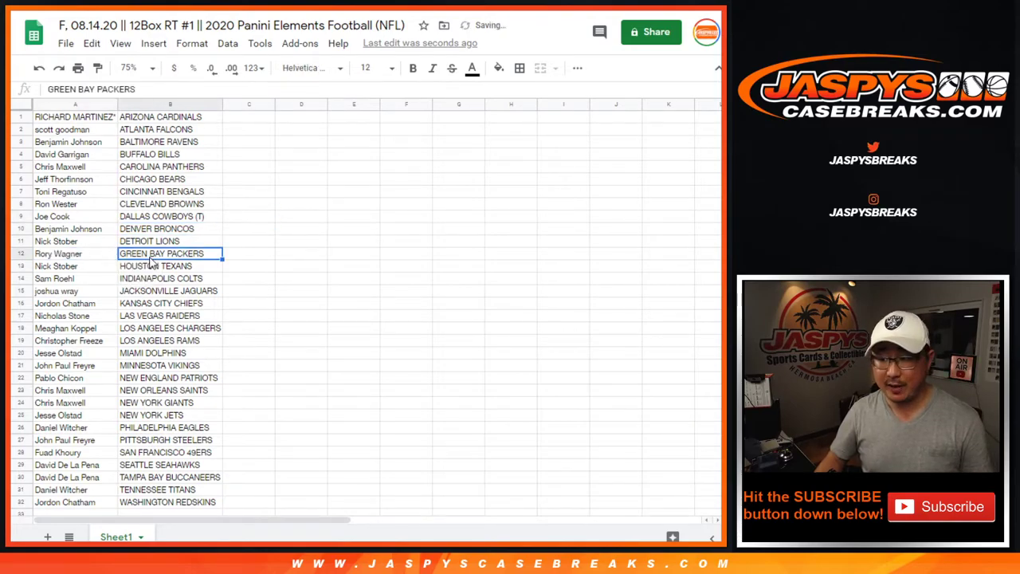
key("Return")
type("(T)")
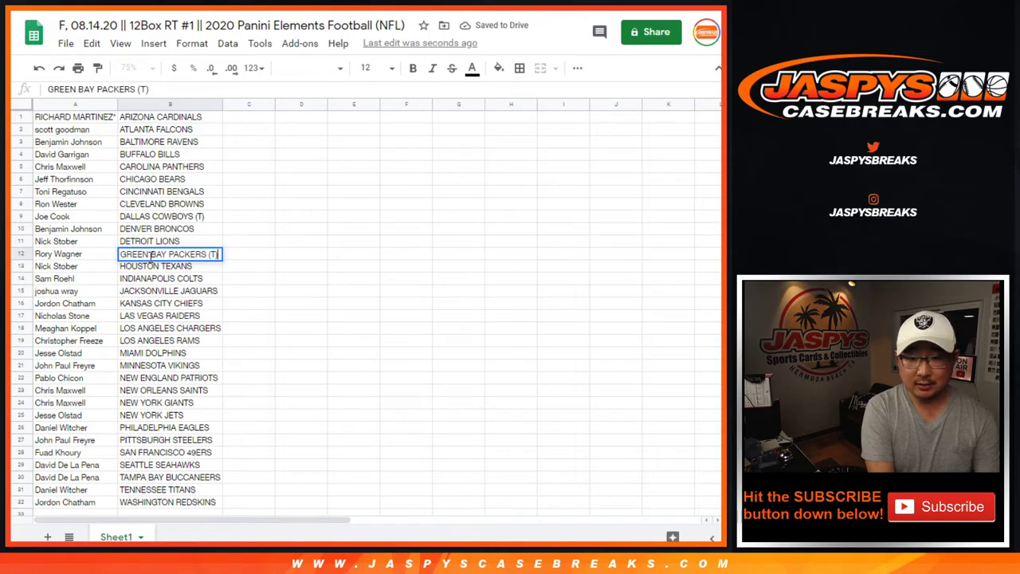
key("Return")
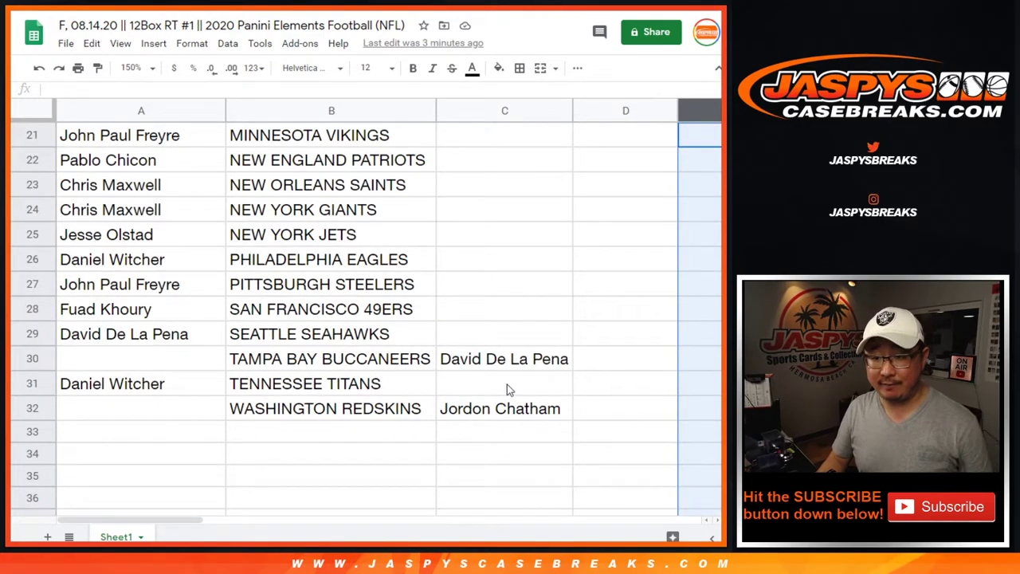
- Check the customer names assigned to the traded Dallas Cowboys and Green Bay Packers rows
scroll(495, 351, "up", 5)
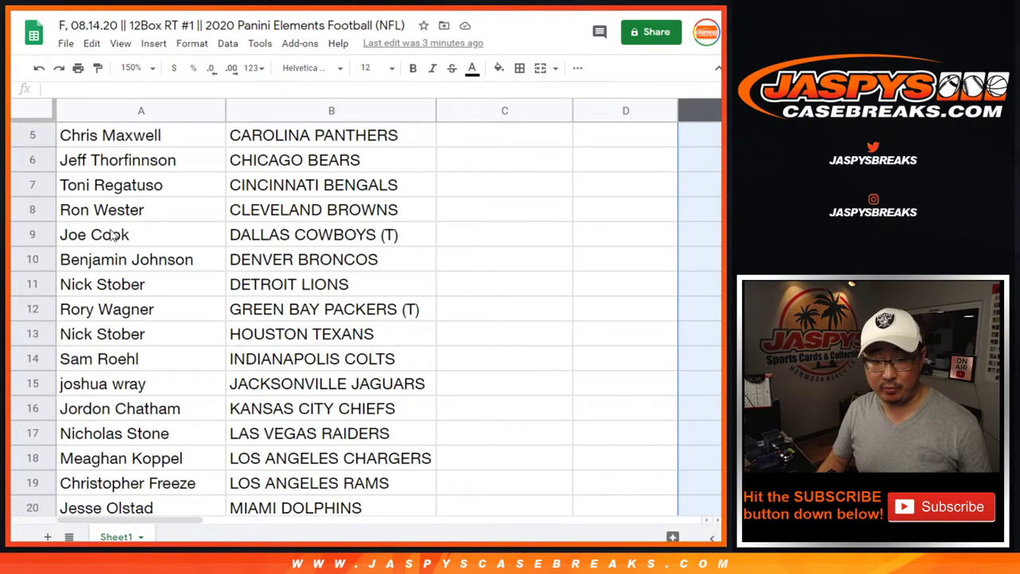
left_click(116, 234)
left_click(169, 311)
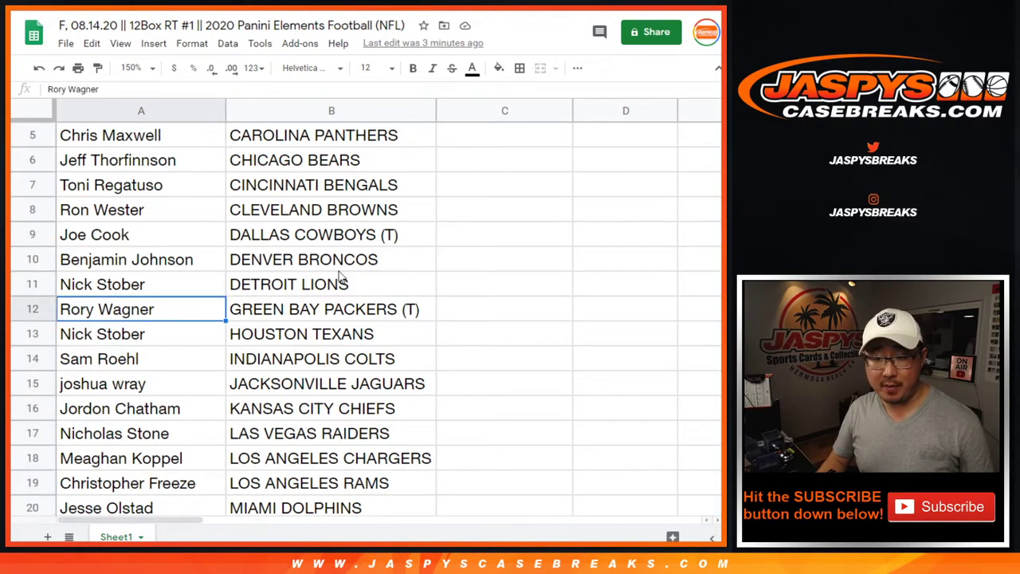
left_click(194, 242)
left_click(196, 311)
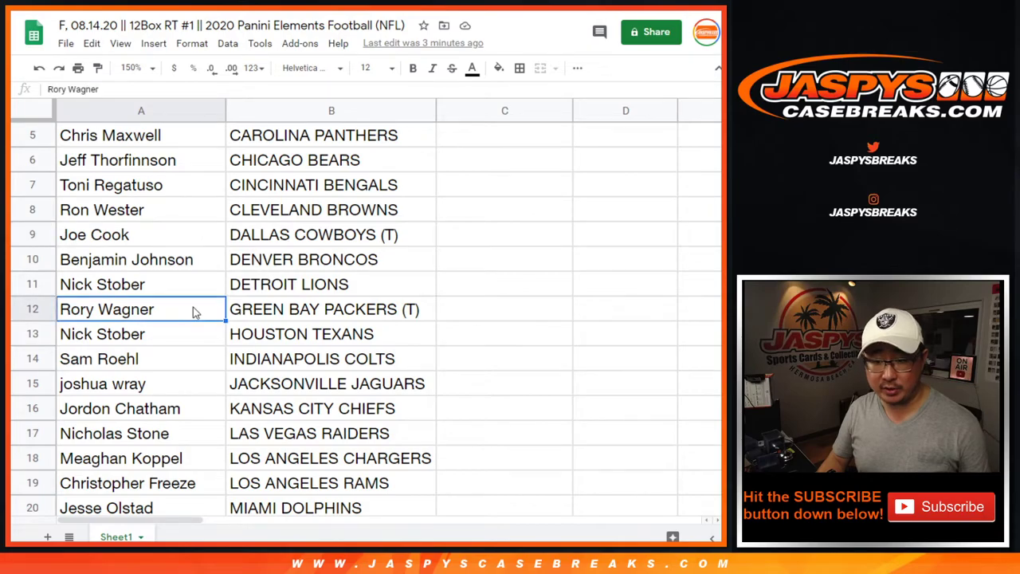
- Move the customer name in C32, beside the Washington Redskins, to A30 in the Tampa Bay Buccaneers row
scroll(453, 343, "down", 1)
scroll(454, 339, "down", 5)
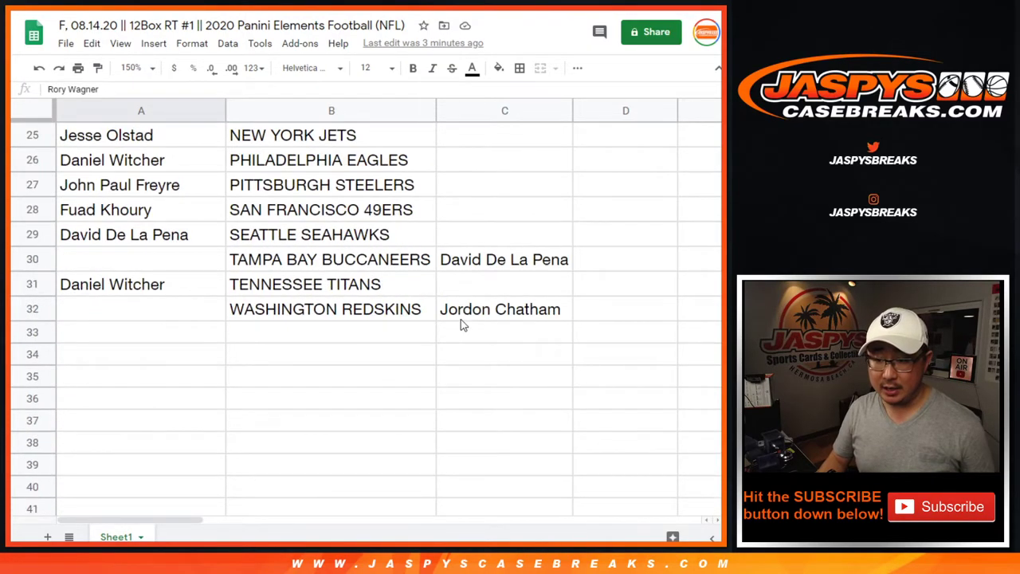
left_click(463, 321)
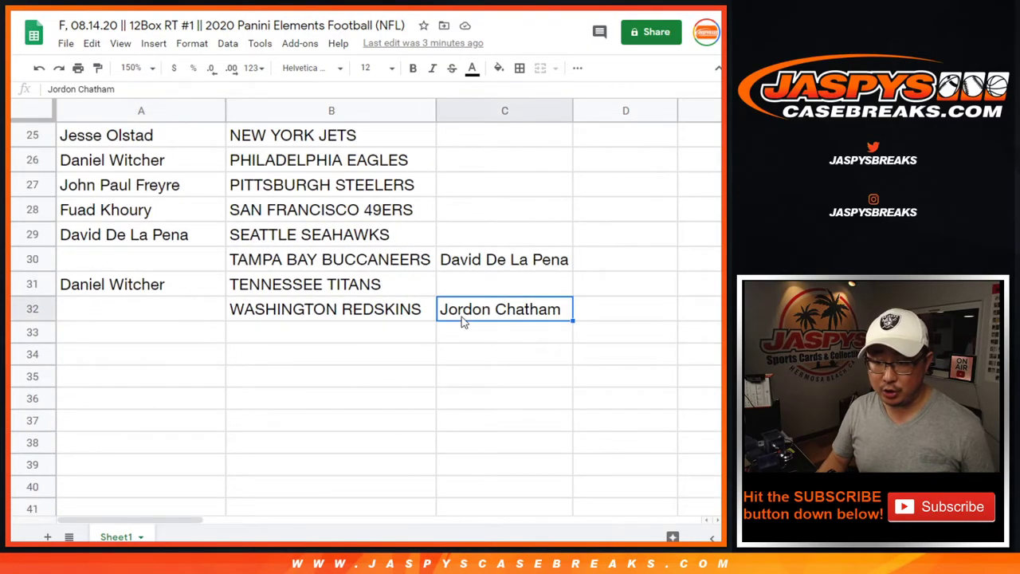
key("ctrl+x")
left_click(199, 264)
key("ctrl+v")
- Append (t) to the Tampa Bay Buccaneers team name in B30
left_click(326, 265)
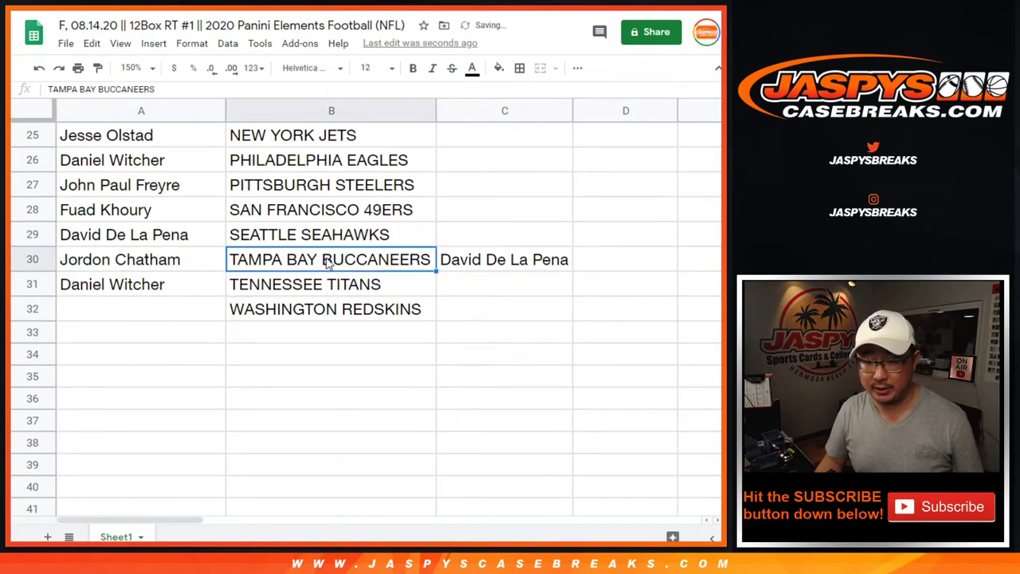
double_click(326, 265)
type("(t)")
key("Return")
- Move the customer name in C30, beside the Tampa Bay Buccaneers, to A32 in the Washington Redskins row
key("Up")
key("Right")
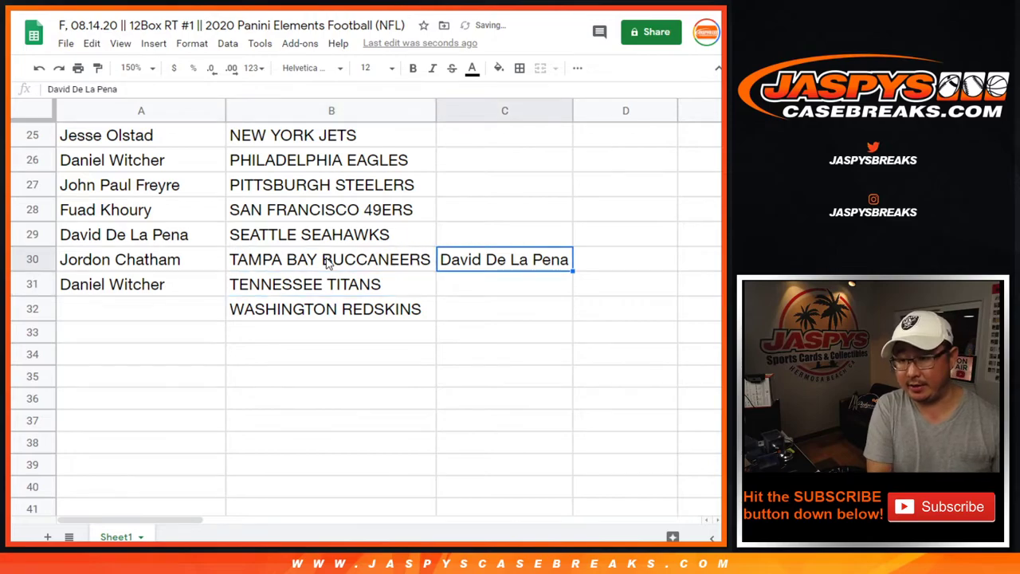
key("ctrl+x")
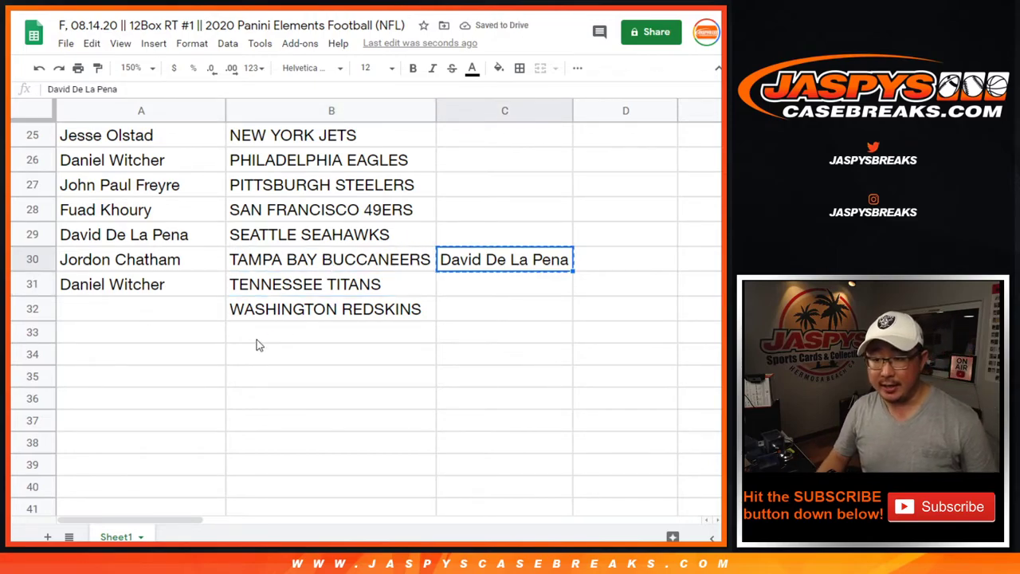
left_click(203, 314)
key("ctrl+v")
- Append (t) to the Washington Redskins team name in B32
left_click(290, 315)
double_click(290, 315)
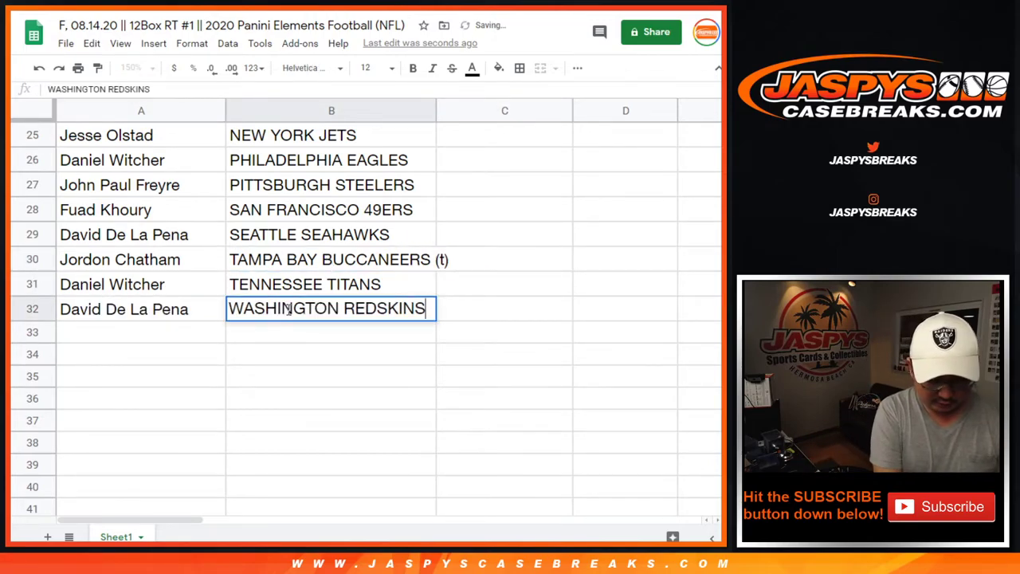
type("(t)")
key("Return")
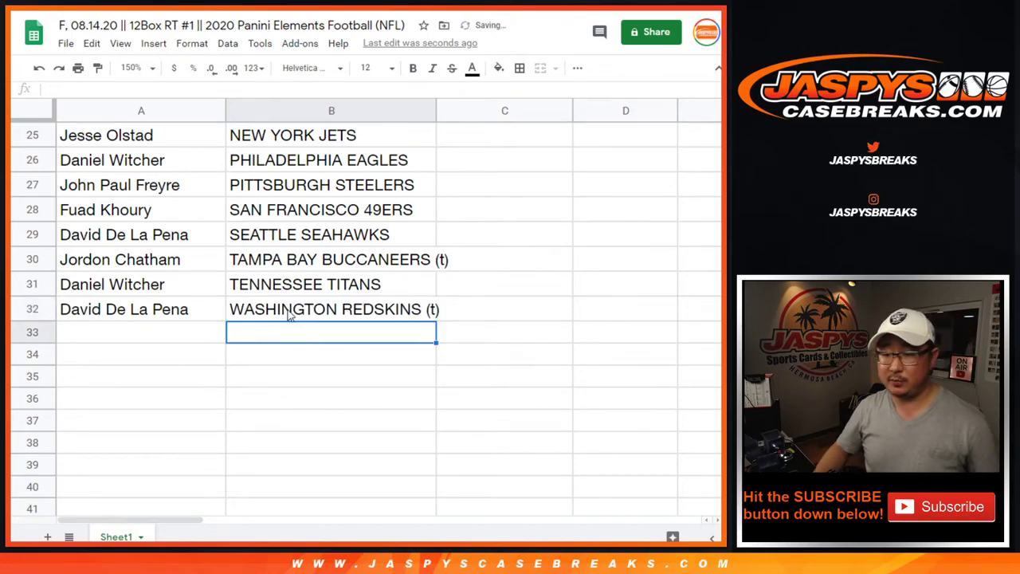
- Widen column B slightly and apply all borders to the whole list in columns A and B
left_click_drag(433, 110, 454, 110)
left_click(194, 192)
key("ctrl+a")
scroll(299, 209, "up", 8)
scroll(299, 209, "up", 1)
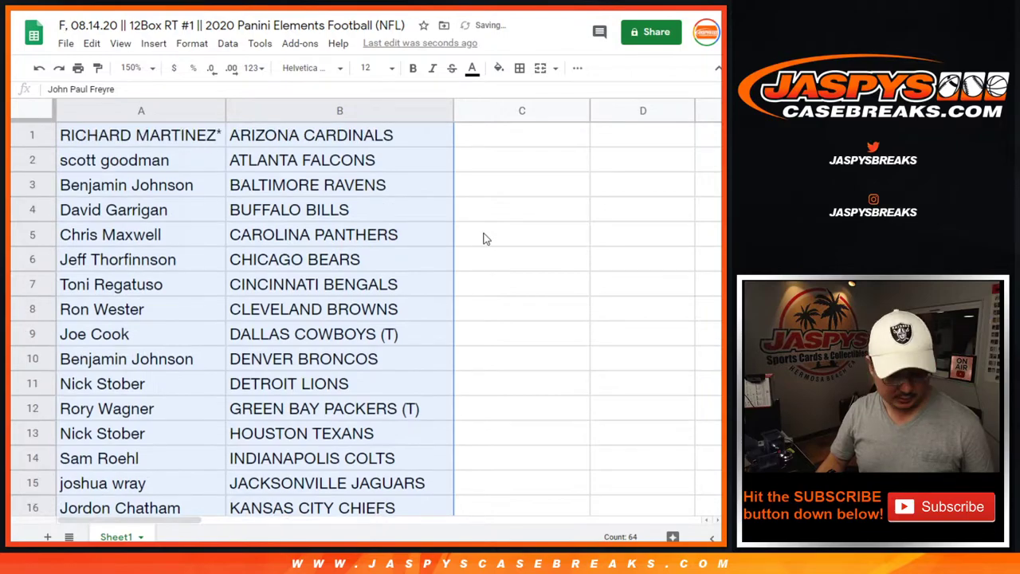
left_click(519, 67)
left_click(523, 93)
- Center the text of the selected list horizontally
left_click(578, 68)
left_click(370, 95)
left_click(386, 117)
- Print the current sheet in portrait orientation with the workbook title in the header
left_click(78, 67)
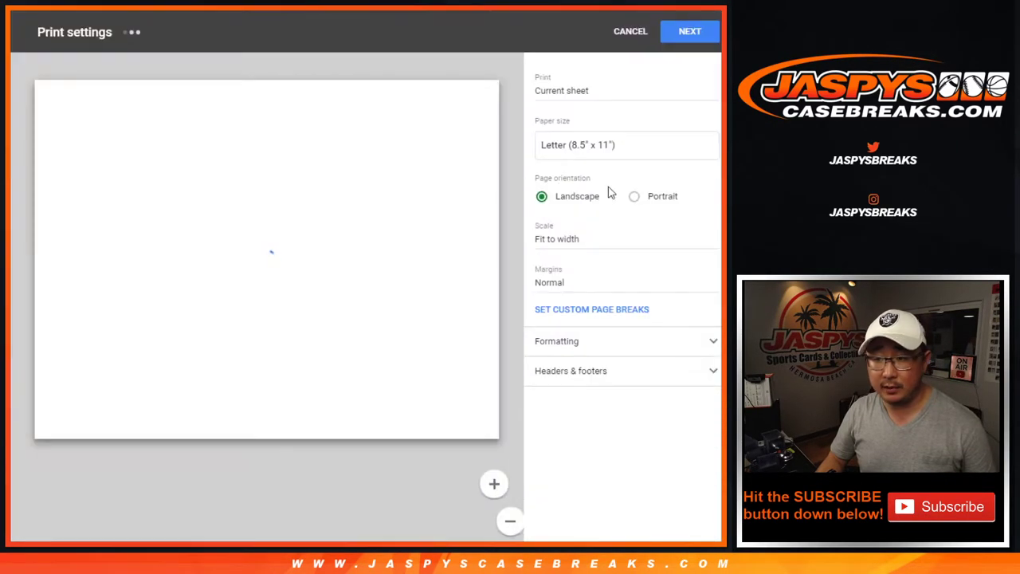
left_click(649, 197)
left_click(571, 371)
left_click(587, 424)
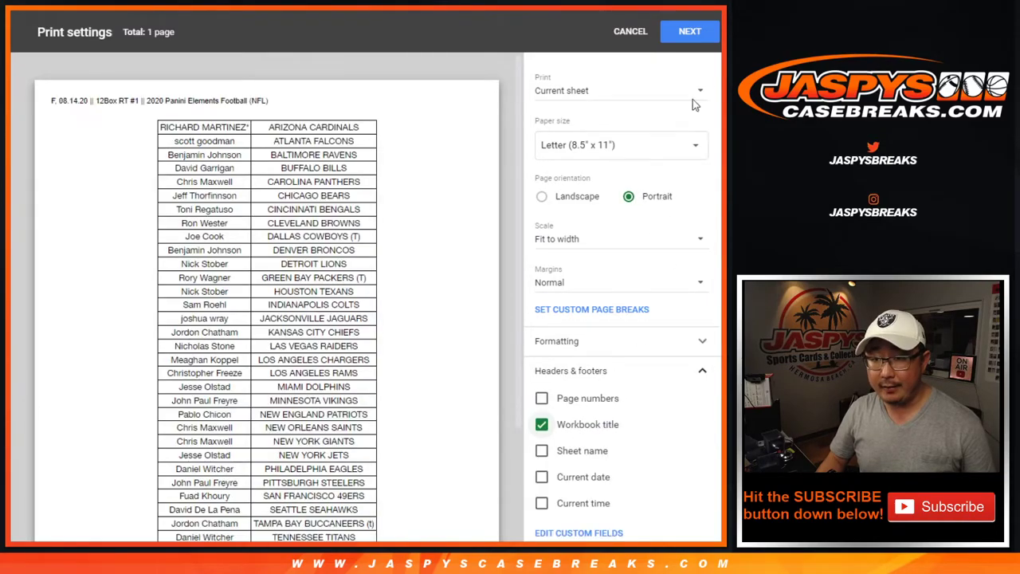
left_click(690, 32)
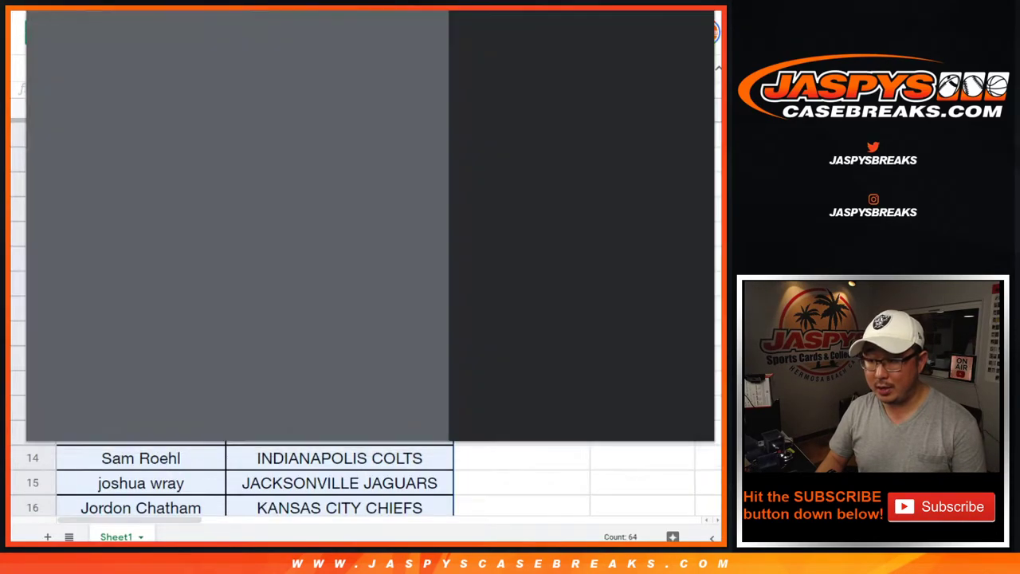
left_click(620, 417)
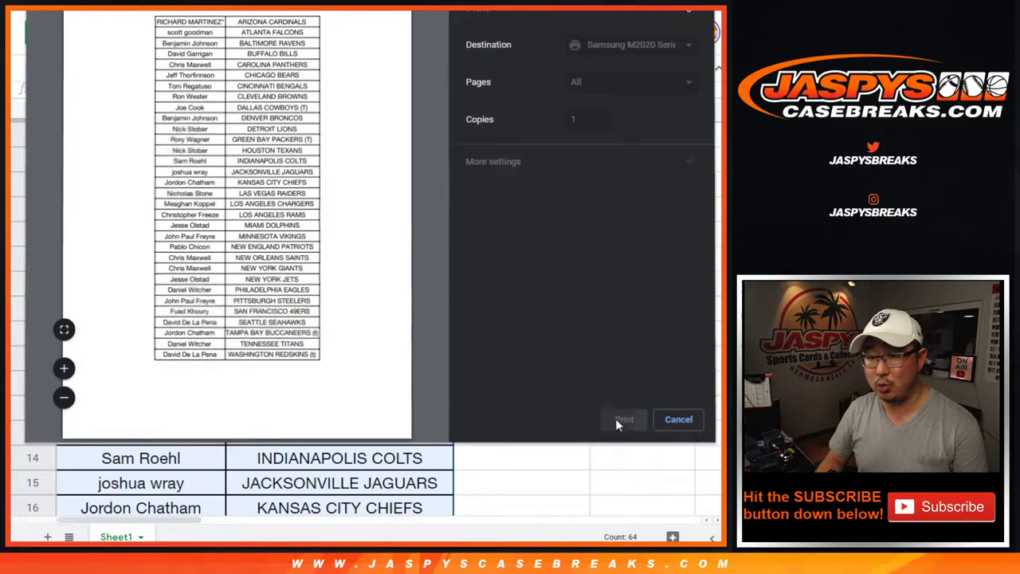